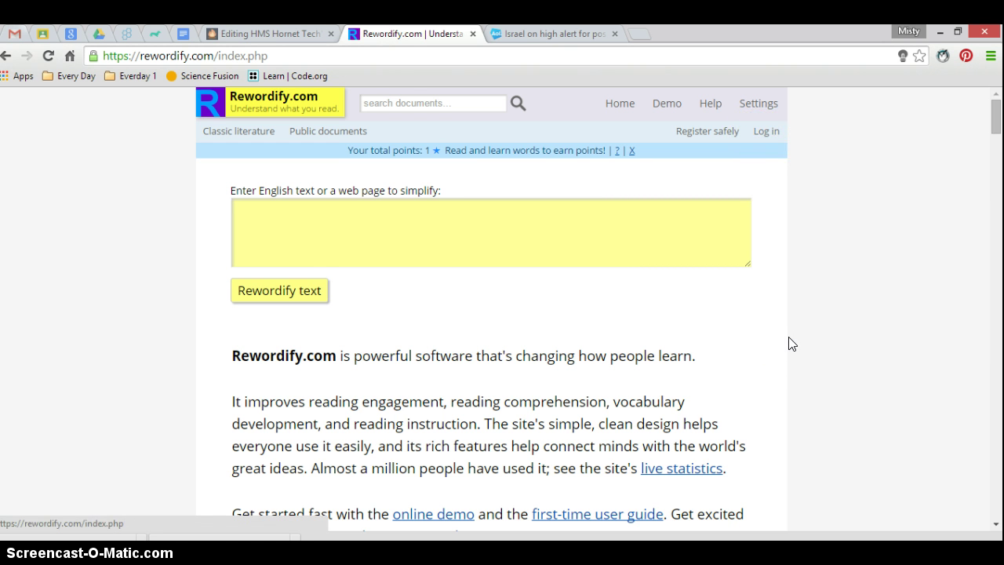
# Switch to the AOL article on Israel's high alert and copy its first three paragraphs.
pyautogui.scroll(-2, 790, 344)
pyautogui.scroll(2, 790, 343)
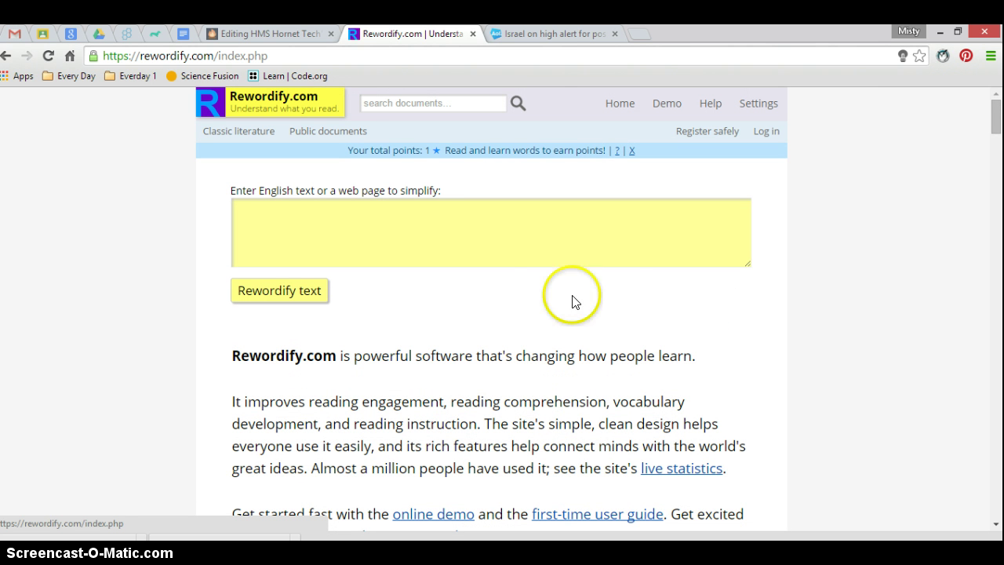
pyautogui.click(530, 258)
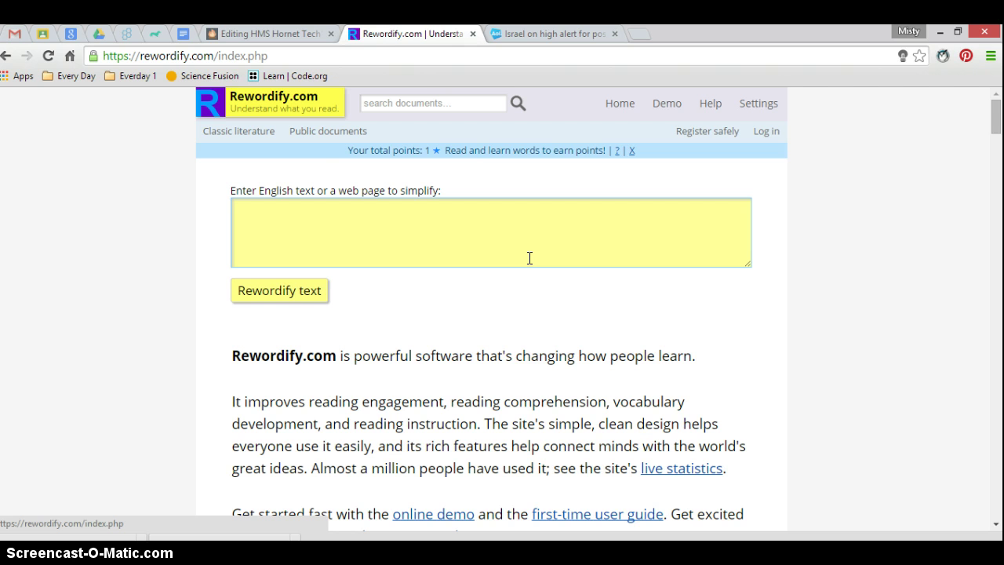
pyautogui.click(532, 35)
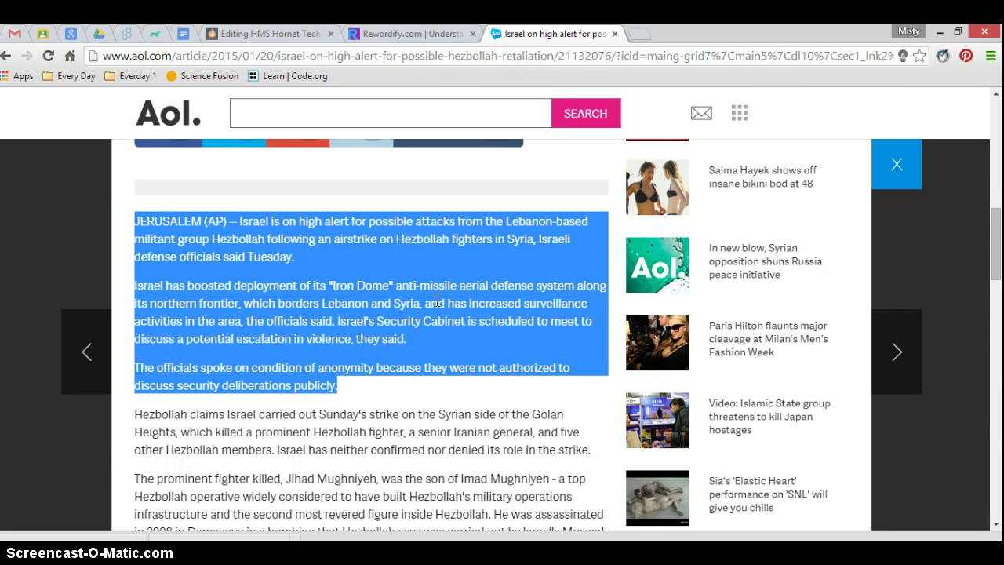
pyautogui.scroll(3, 437, 303)
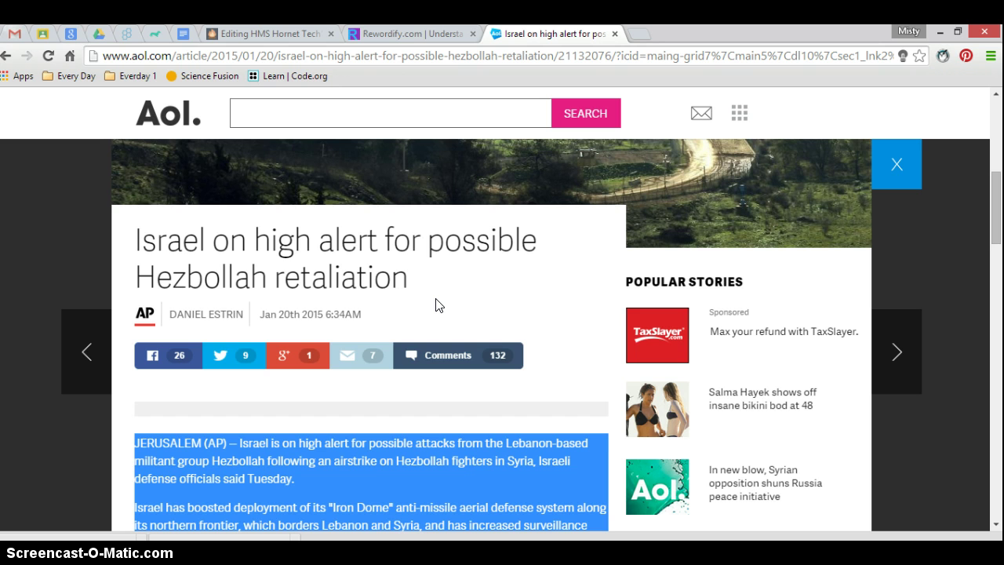
pyautogui.scroll(-1, 437, 304)
pyautogui.scroll(-1, 437, 304)
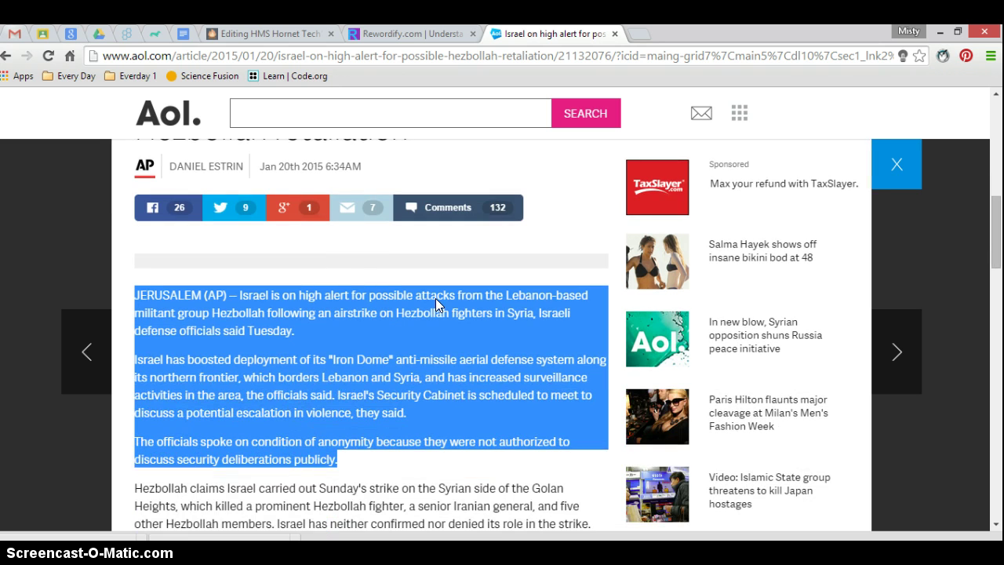
pyautogui.click(169, 299)
pyautogui.moveTo(136, 297); pyautogui.dragTo(348, 463)
pyautogui.rightClick(238, 314)
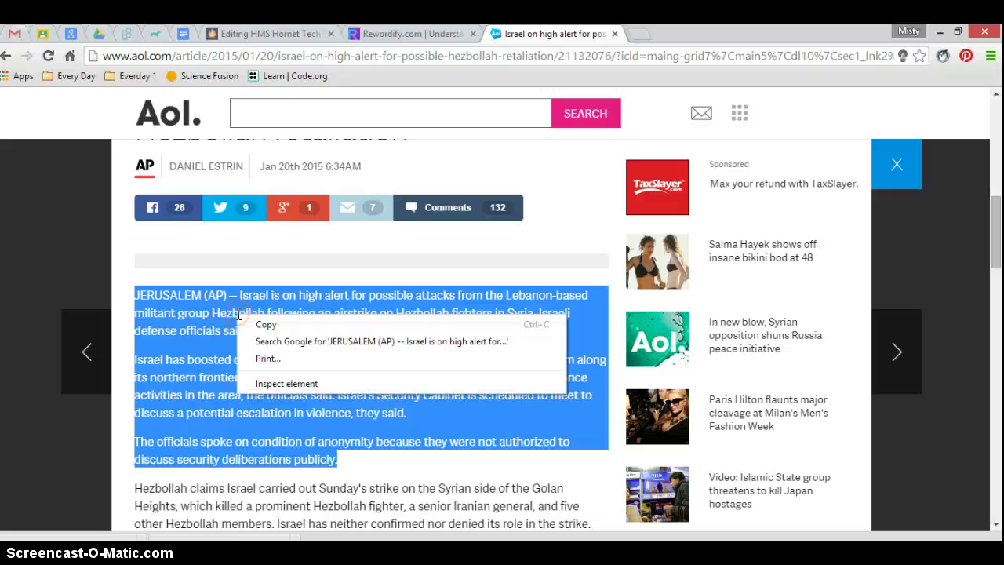
pyautogui.click(265, 324)
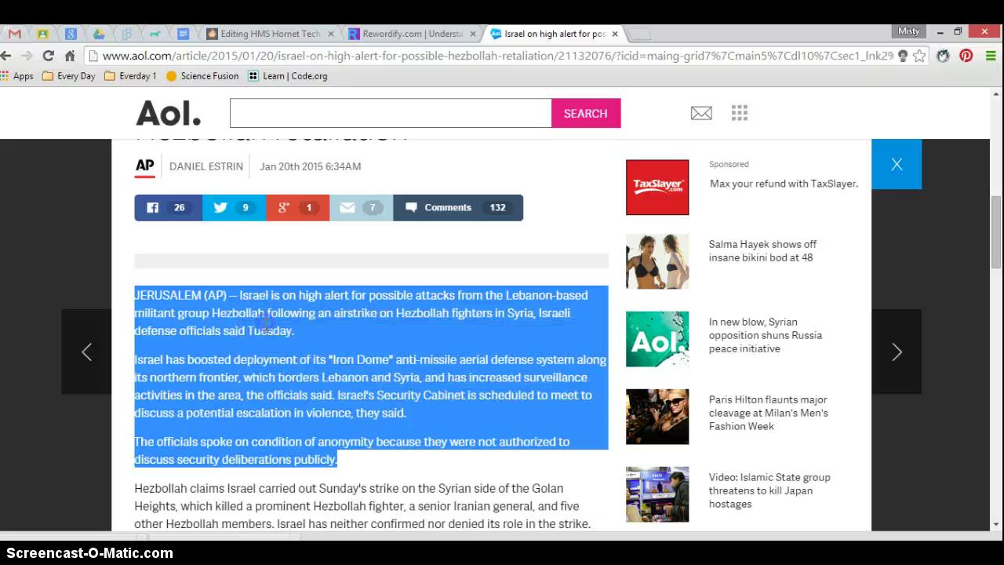
# Paste the copied paragraphs into Rewordify's text box and rewordify the text.
pyautogui.click(386, 35)
pyautogui.click(374, 222)
pyautogui.rightClick(372, 225)
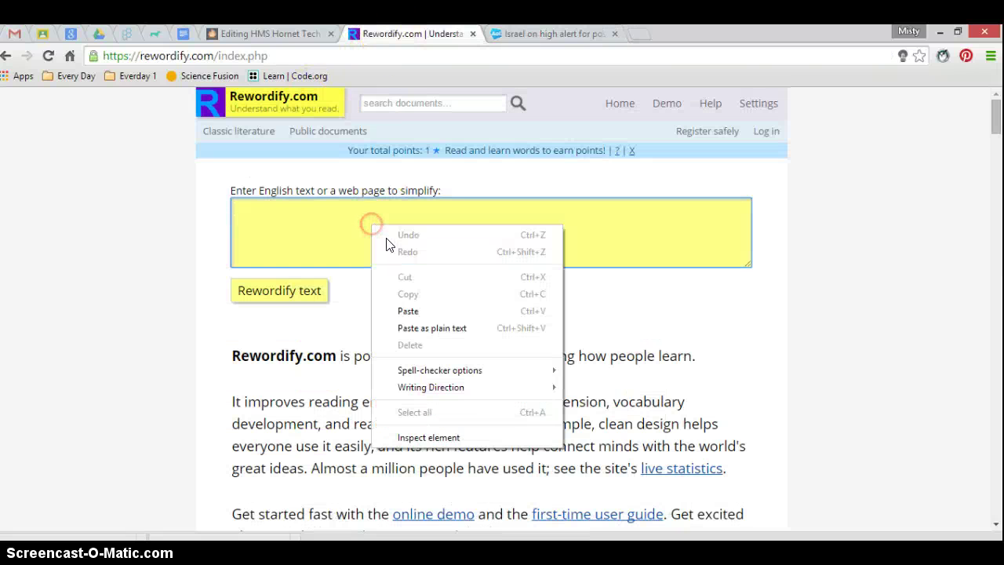
pyautogui.click(426, 313)
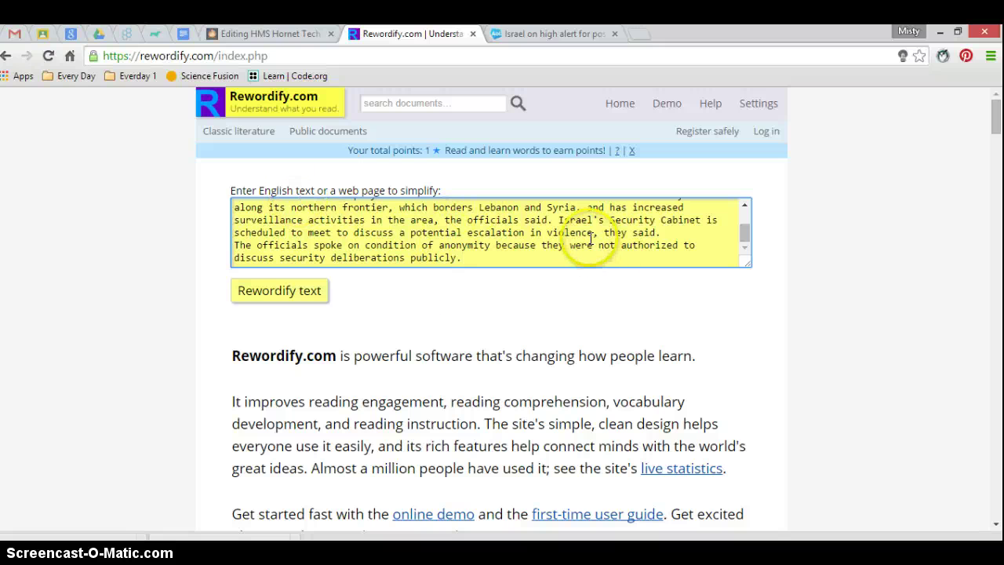
pyautogui.click(291, 288)
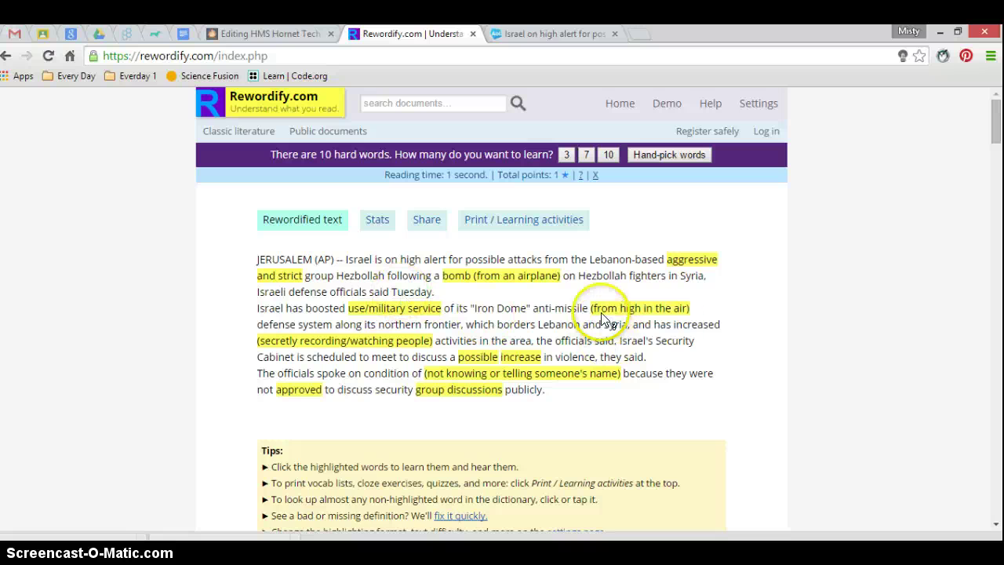
# Look up the dictionary definition of the non-highlighted word "alert" in the first sentence, then close it.
pyautogui.scroll(-2, 829, 359)
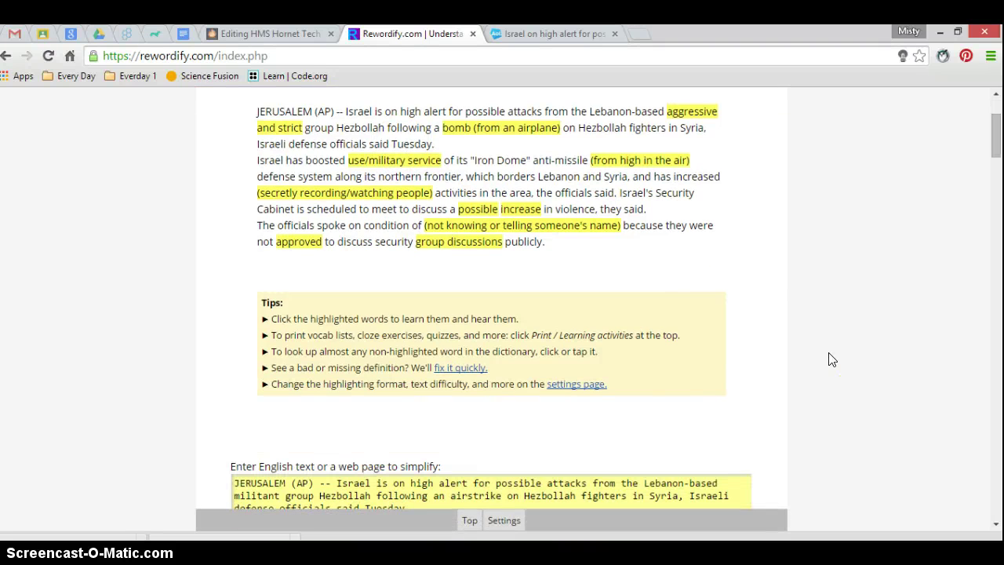
pyautogui.scroll(2, 830, 359)
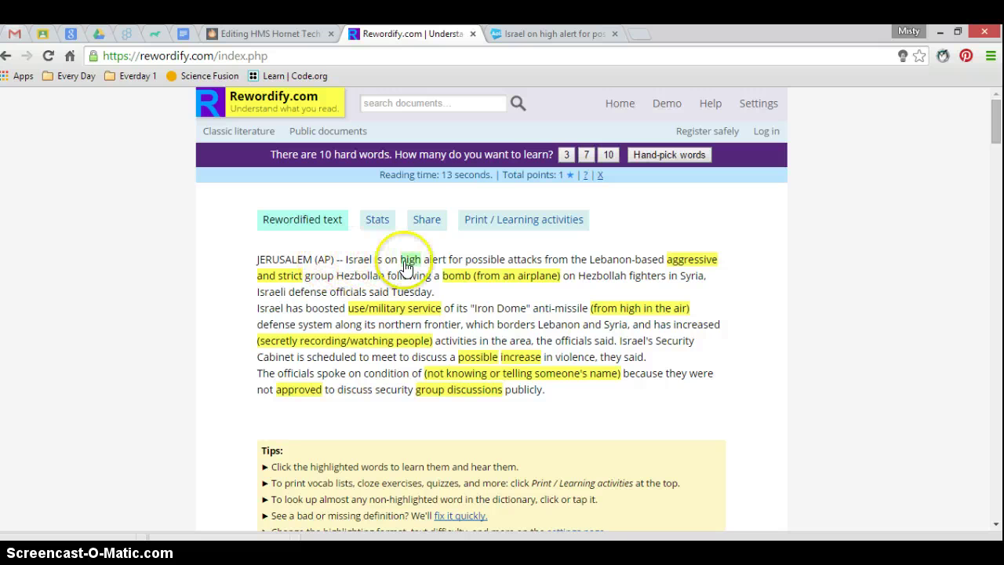
pyautogui.click(436, 262)
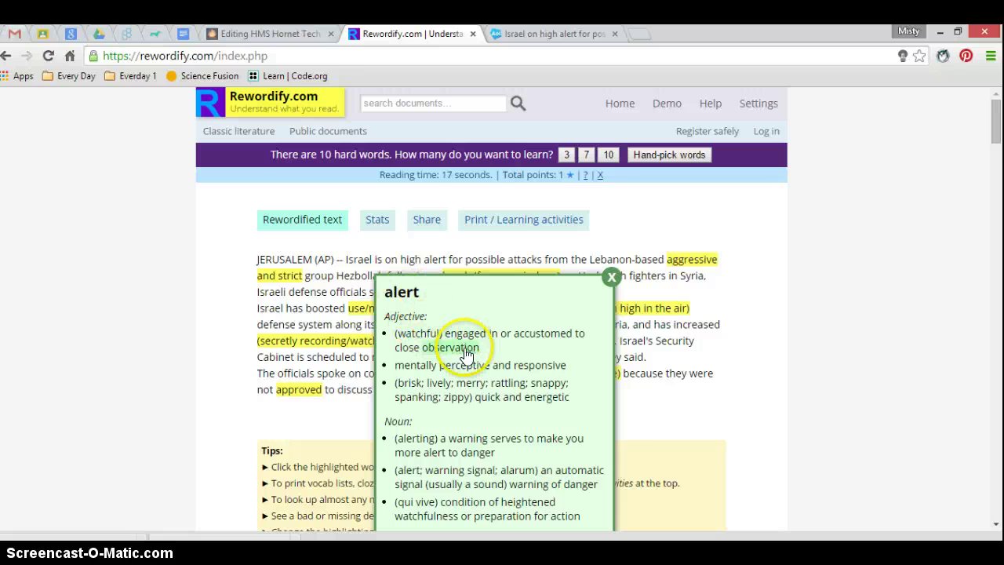
pyautogui.scroll(-1, 466, 354)
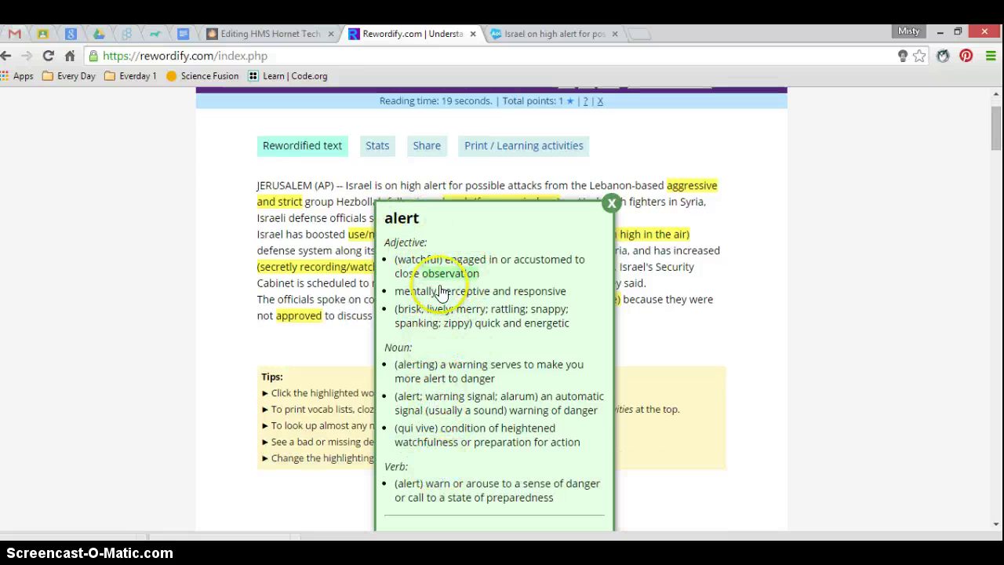
pyautogui.click(610, 202)
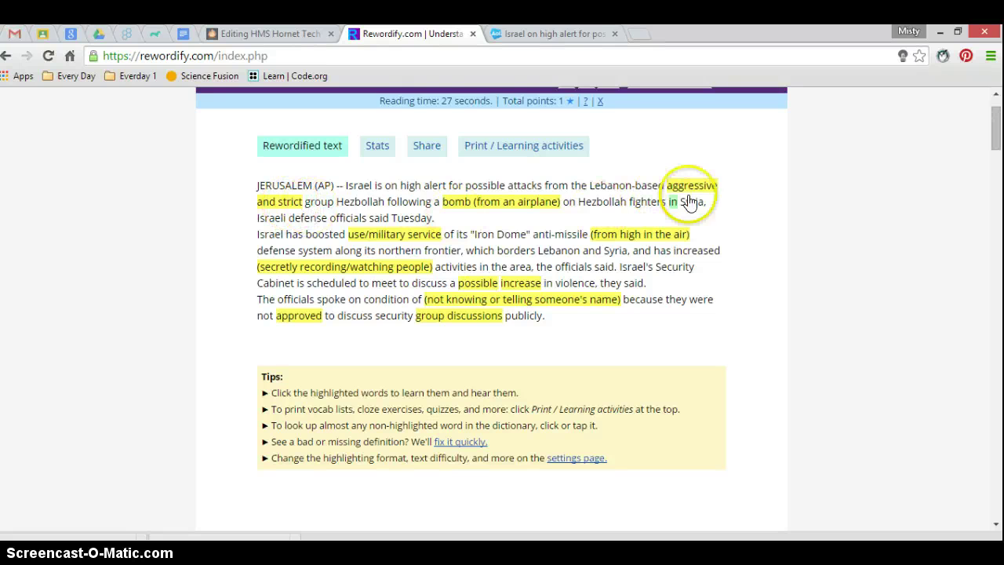
# Compare the highlighted phrase "aggressive and strict" with the original word "militant" in the AOL article.
pyautogui.moveTo(702, 189)
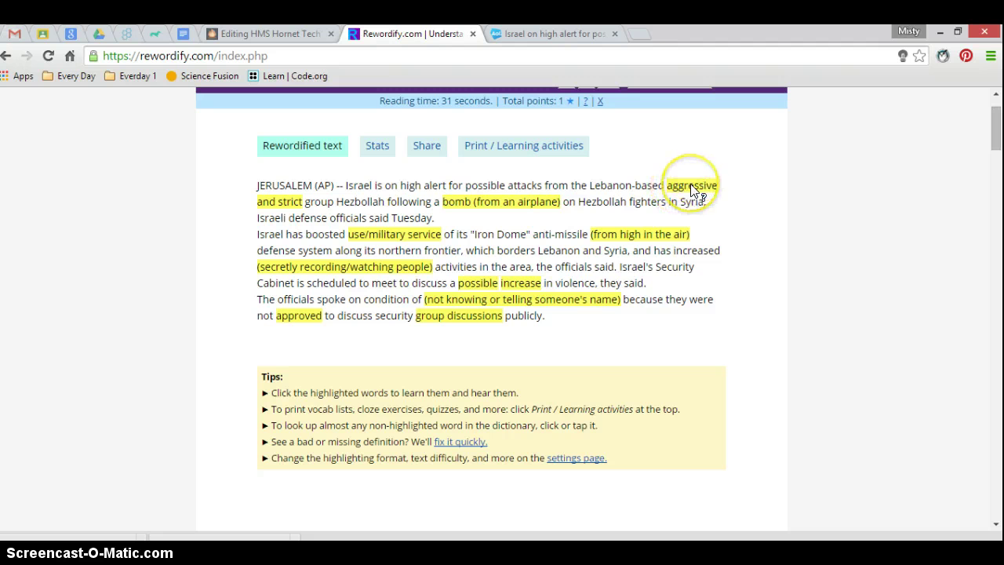
pyautogui.click(674, 189)
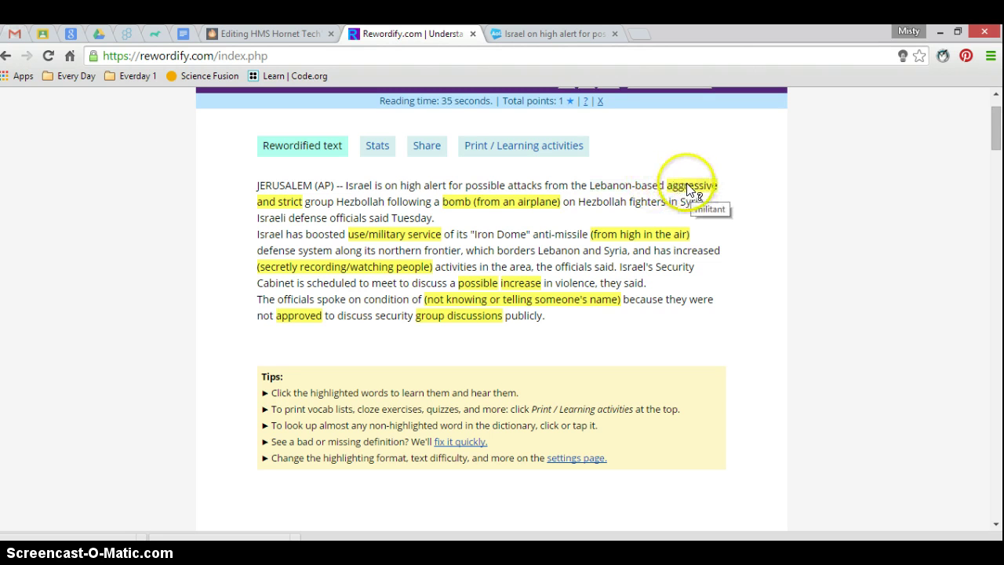
pyautogui.click(549, 35)
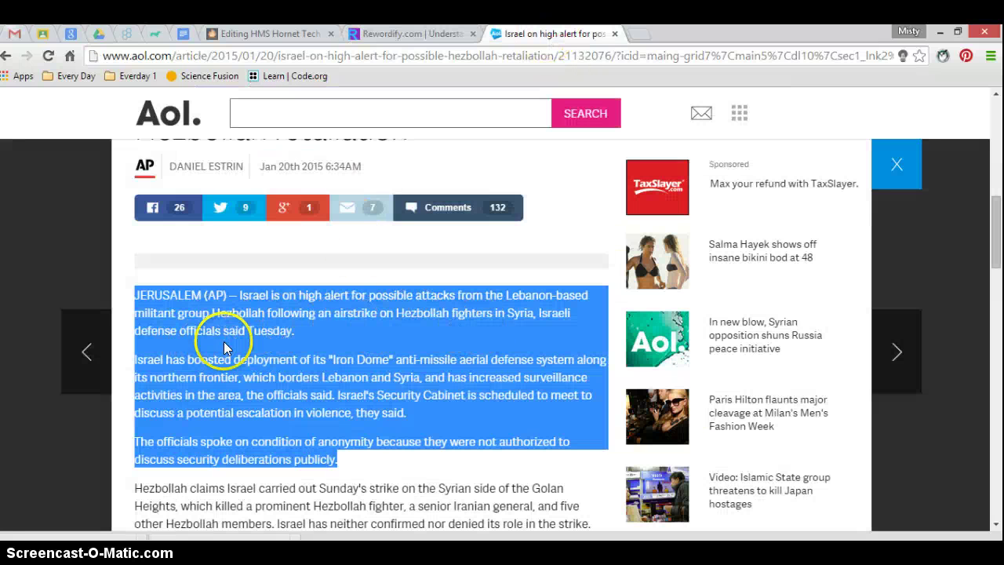
pyautogui.click(139, 313)
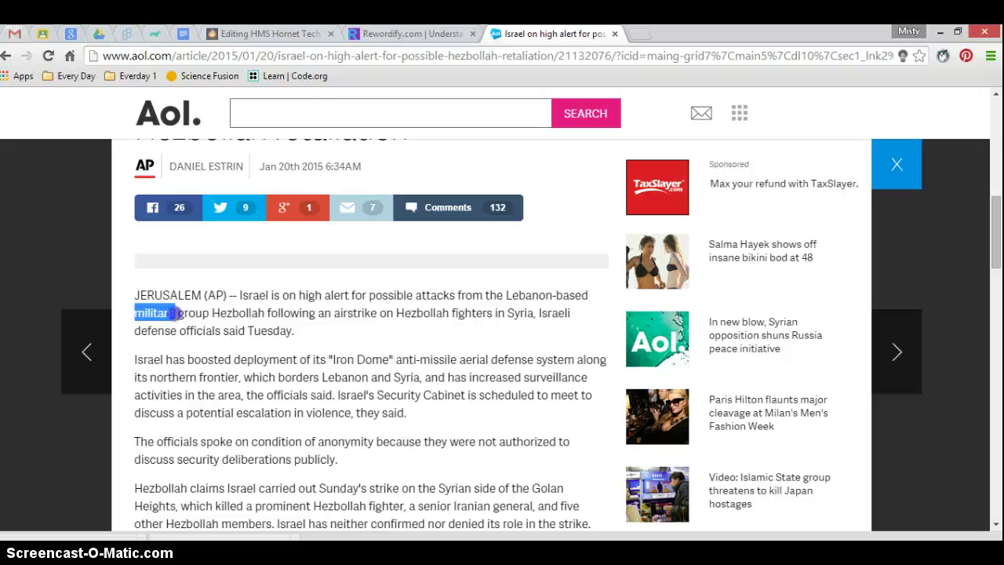
pyautogui.click(408, 34)
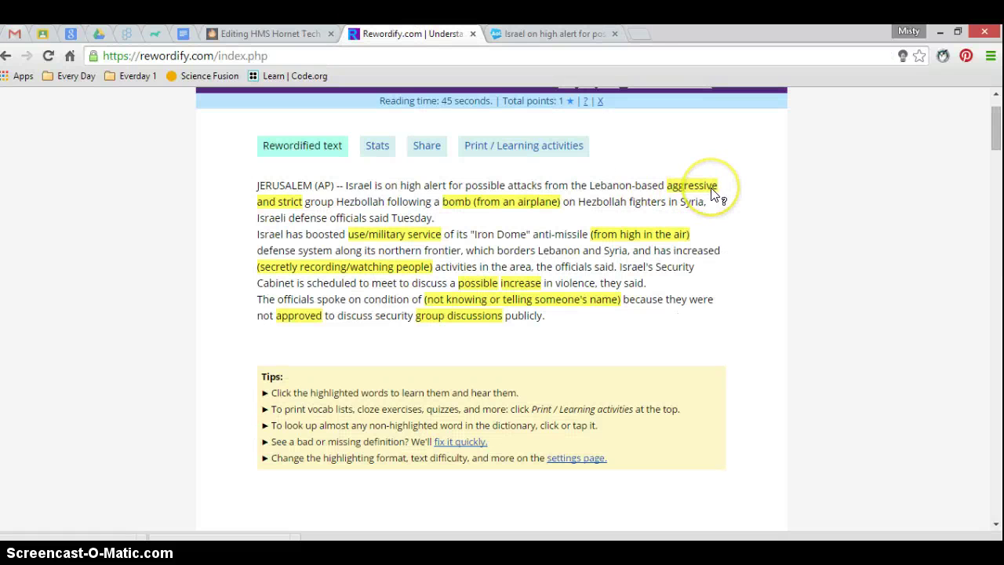
pyautogui.moveTo(714, 192)
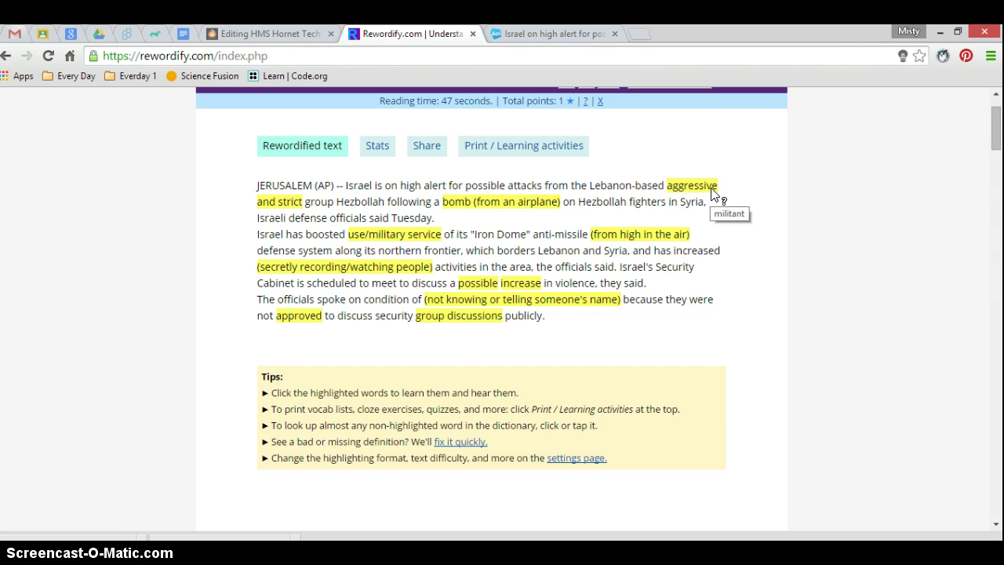
# Open the word card for "aggressive and strict", play the pronunciation of "militant", and close the card.
pyautogui.click(698, 190)
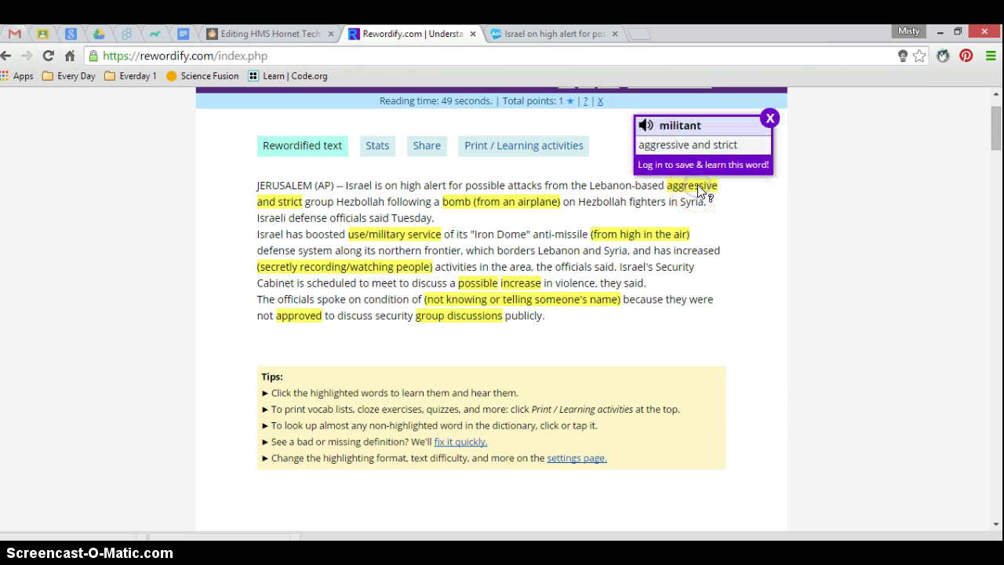
pyautogui.click(670, 122)
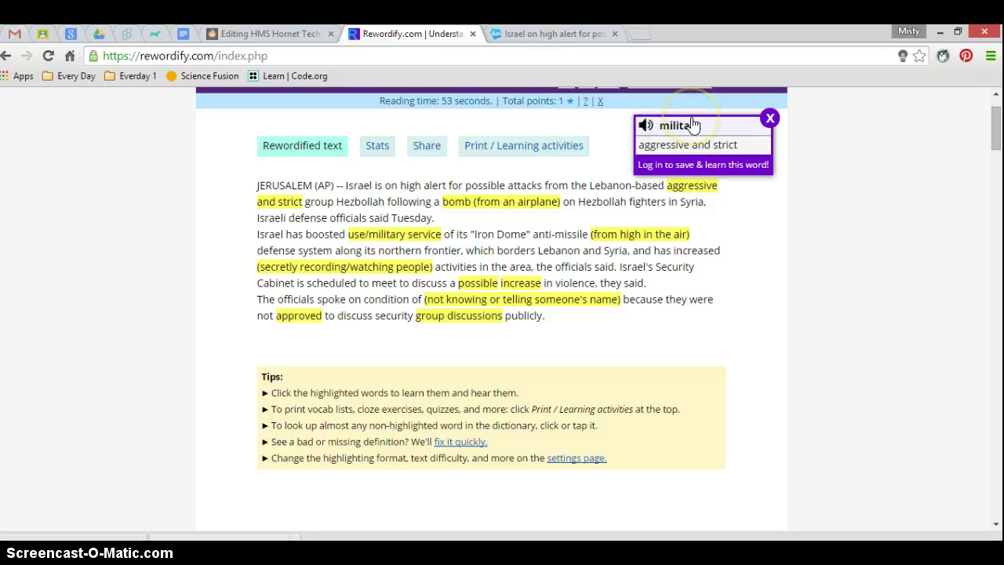
pyautogui.click(645, 126)
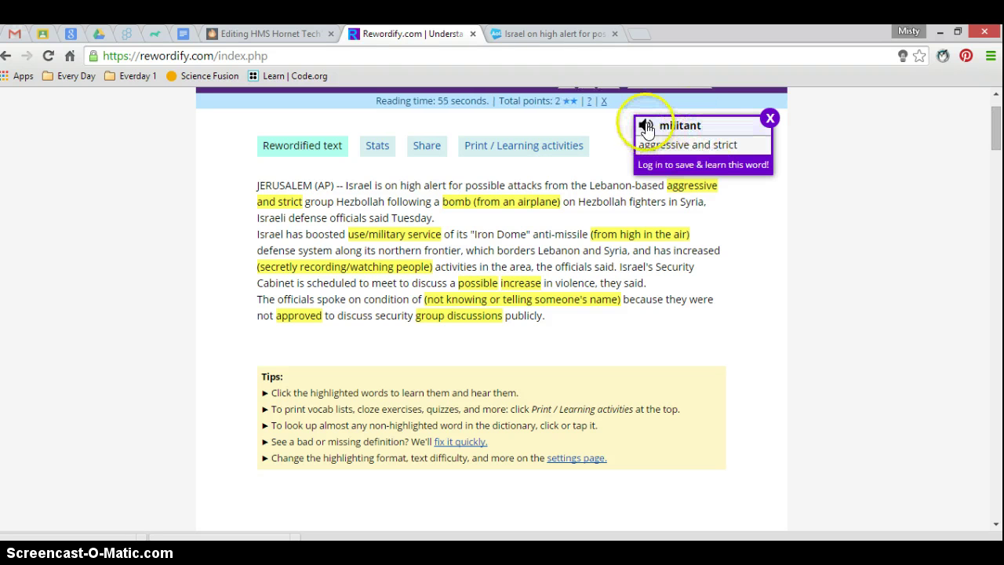
pyautogui.click(680, 185)
pyautogui.click(636, 129)
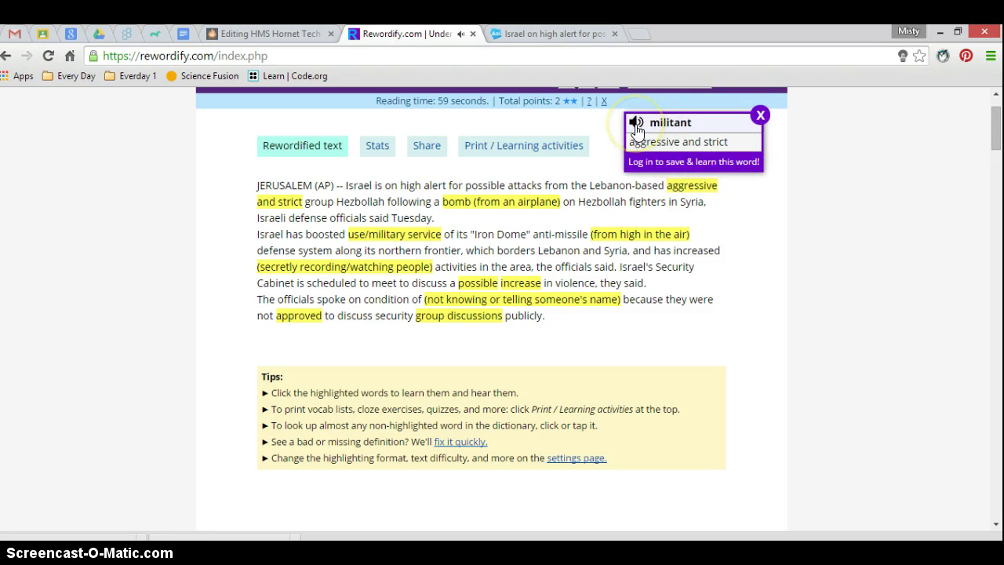
pyautogui.click(761, 115)
# Open the statistics for the rewordified text and review the Original Text Analysis table.
pyautogui.scroll(-10, 635, 317)
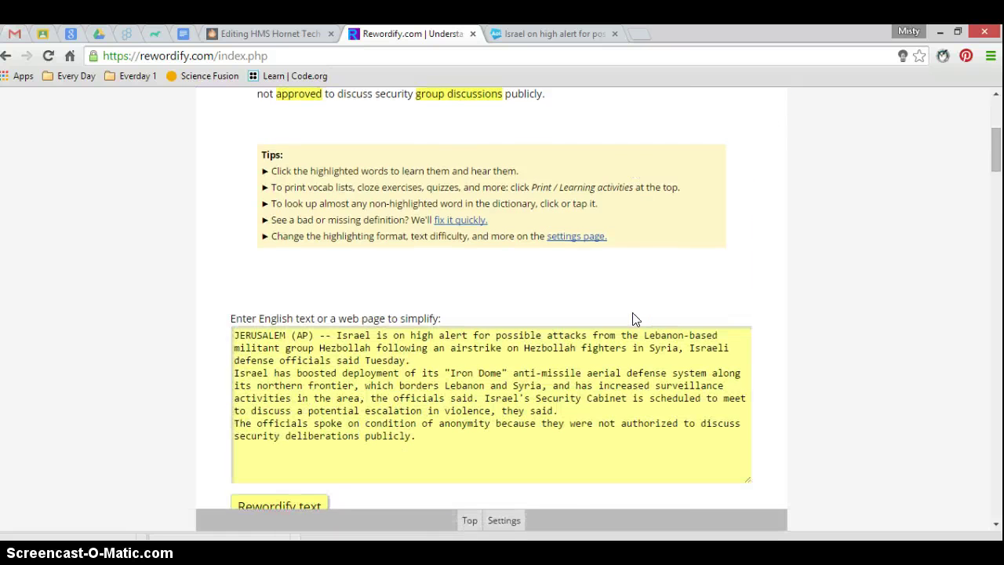
pyautogui.scroll(10, 634, 312)
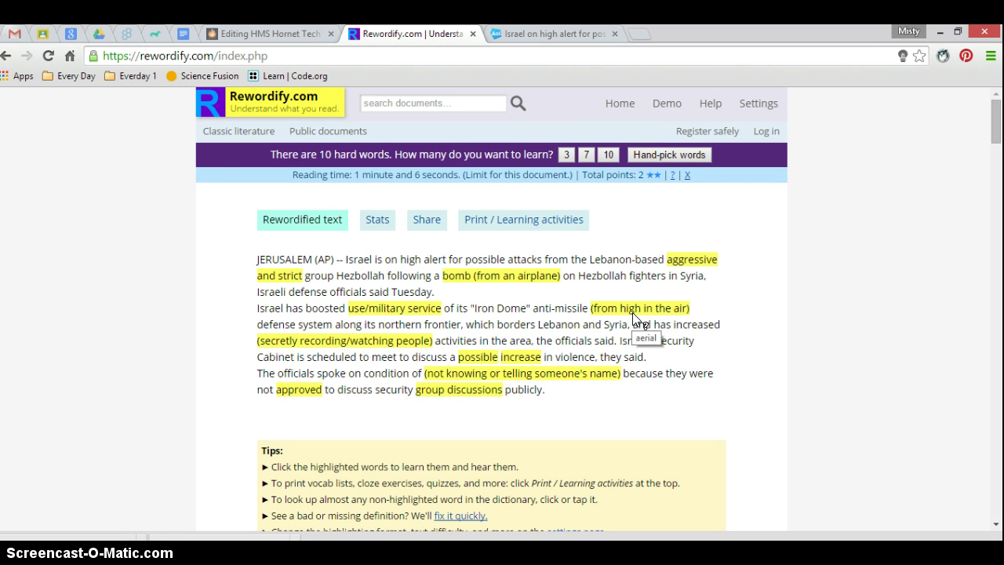
pyautogui.click(380, 226)
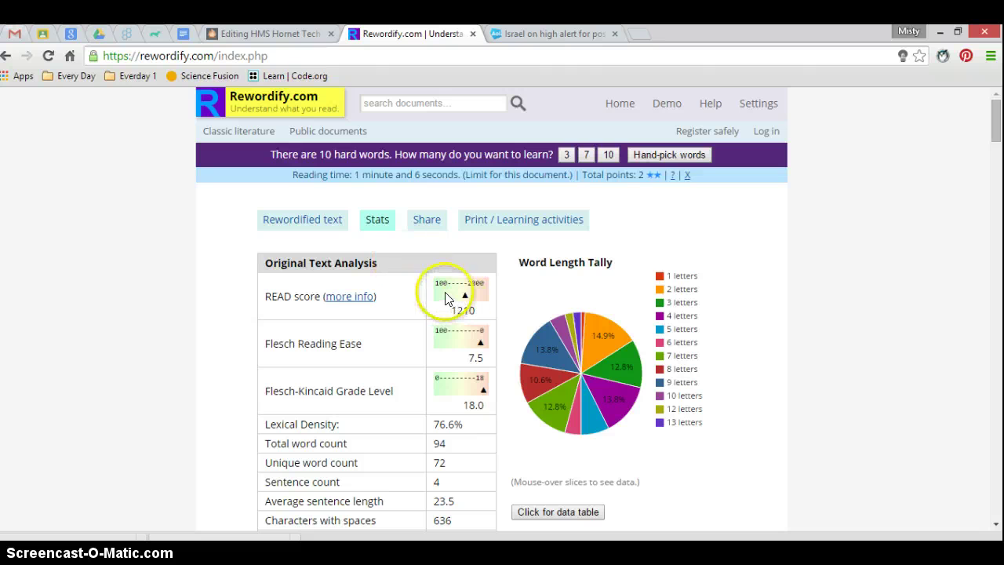
pyautogui.scroll(-1, 445, 299)
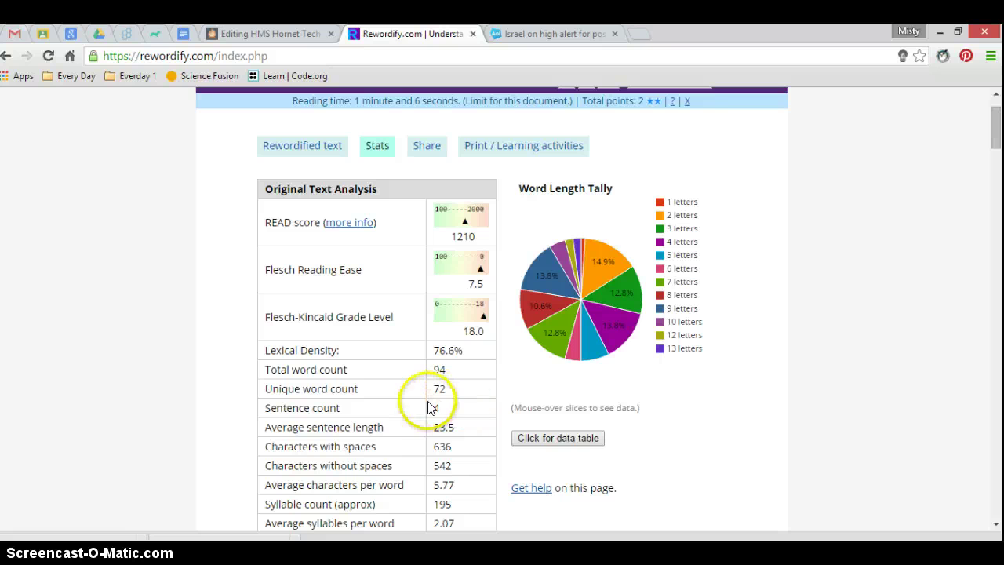
pyautogui.scroll(-1, 423, 422)
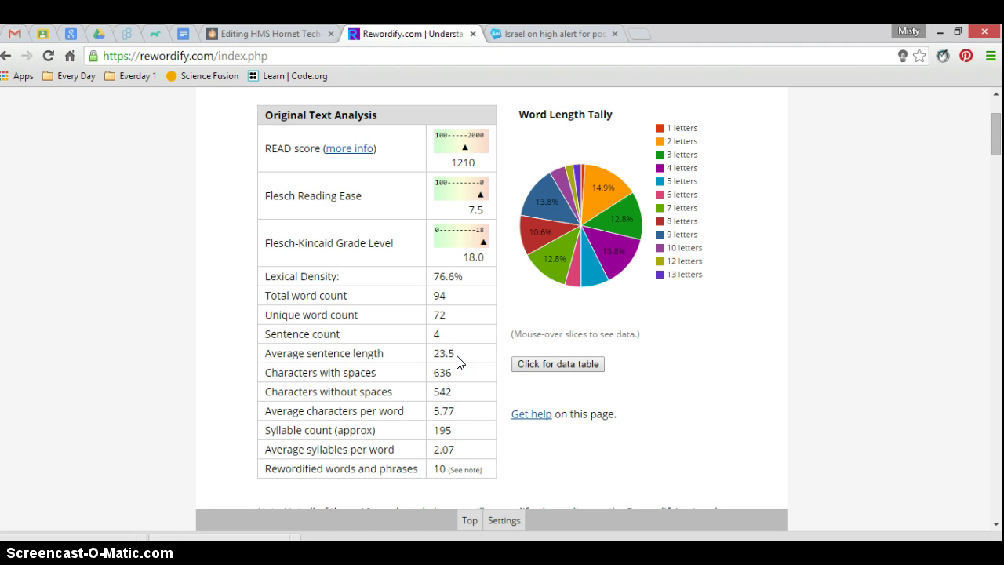
# View the word length tally as a data table, return to the pie chart, and inspect the 4-letter and 7-letter slices.
pyautogui.click(547, 364)
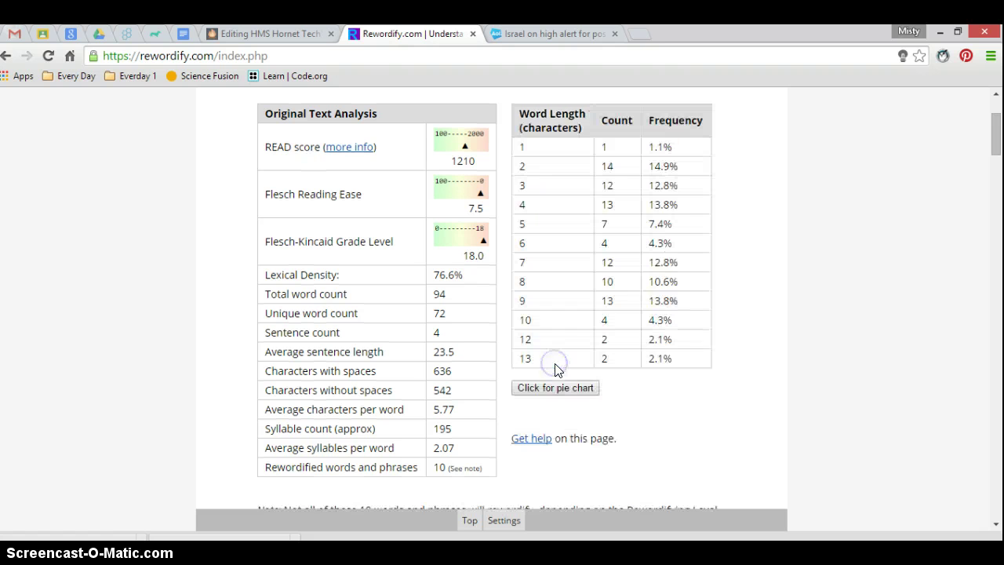
pyautogui.click(565, 389)
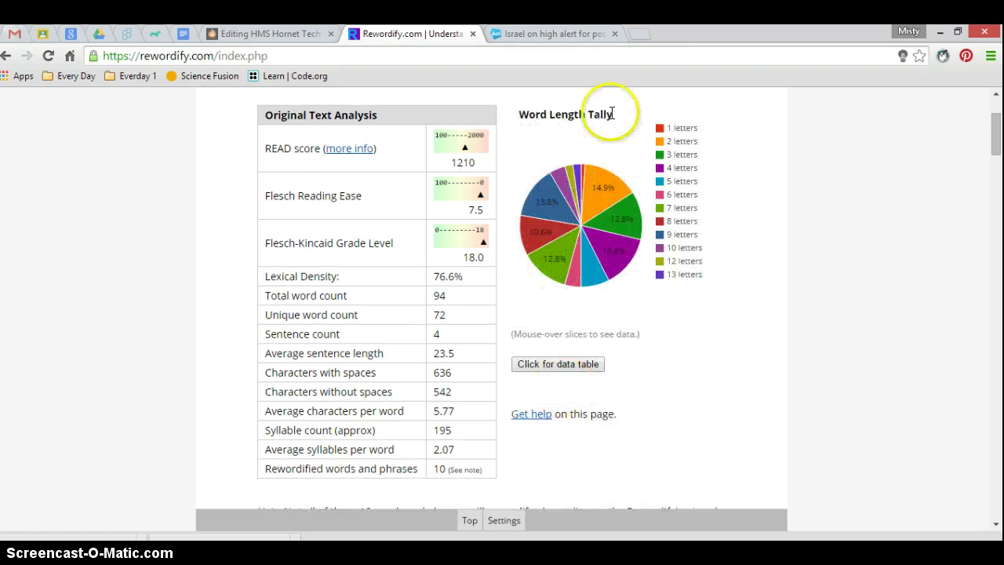
pyautogui.moveTo(614, 264)
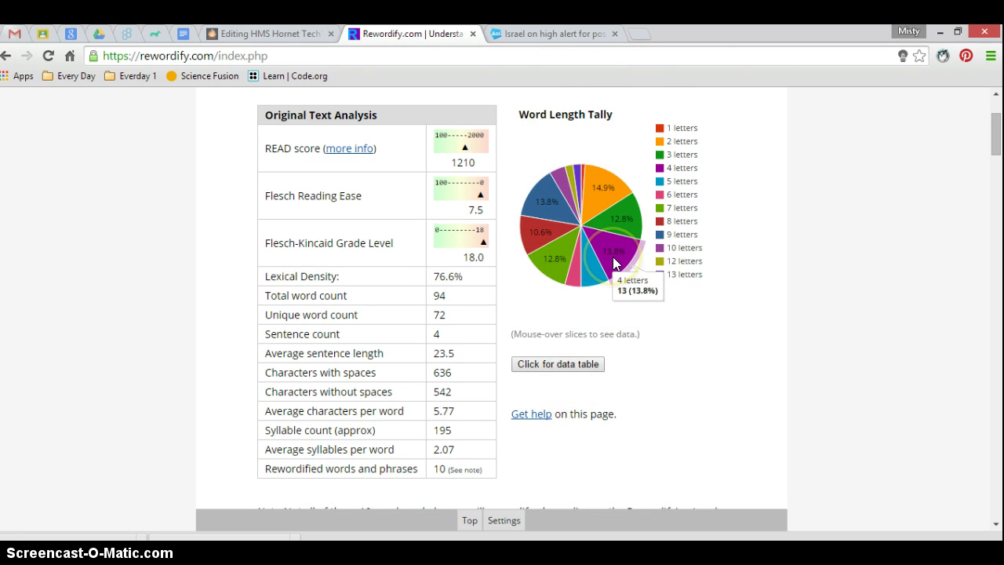
pyautogui.moveTo(558, 256)
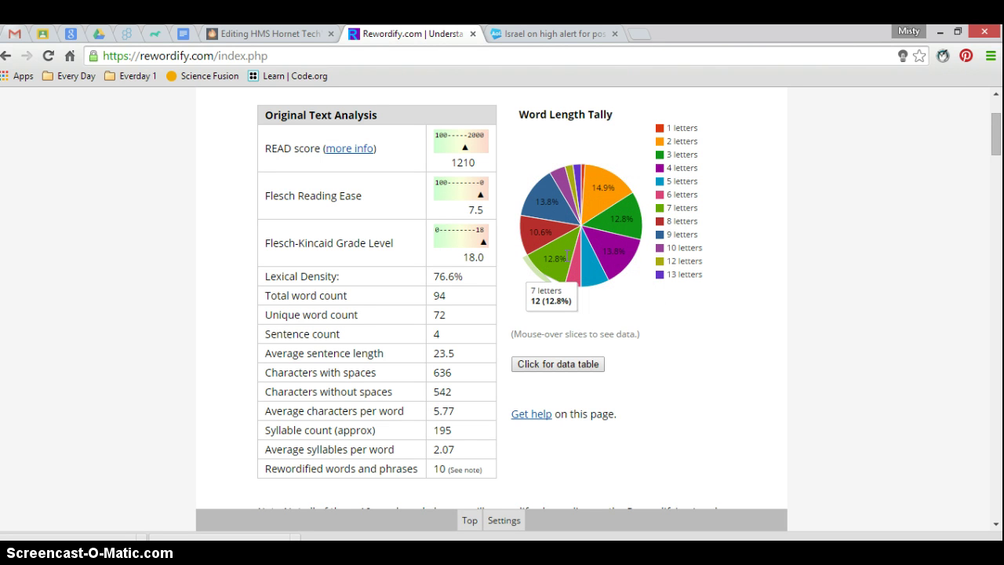
pyautogui.scroll(-6, 461, 332)
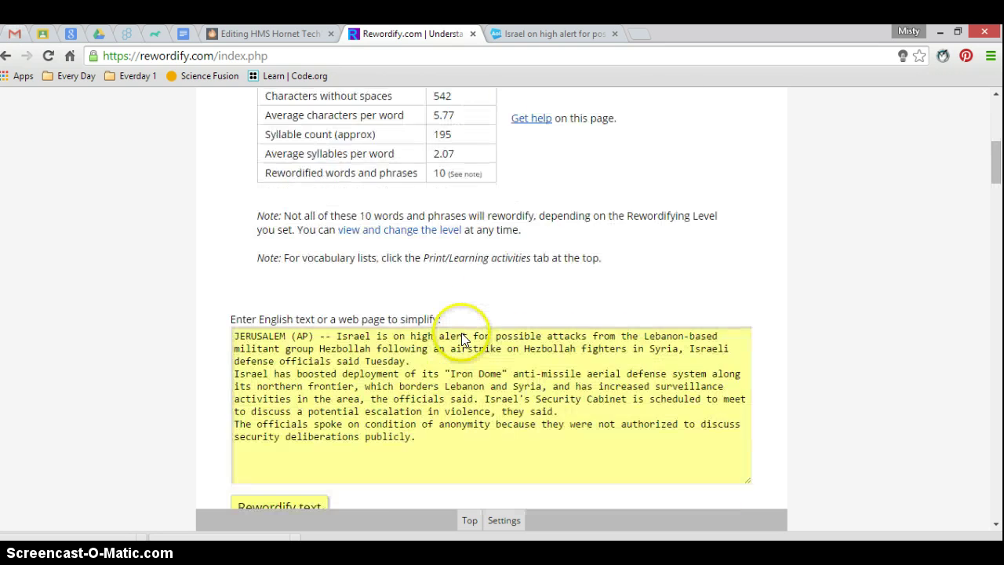
# Open the rewordifying level settings from the stats notes, review the display mode, rewordifying level and highlighting mode options, and save and close them.
pyautogui.scroll(7, 463, 334)
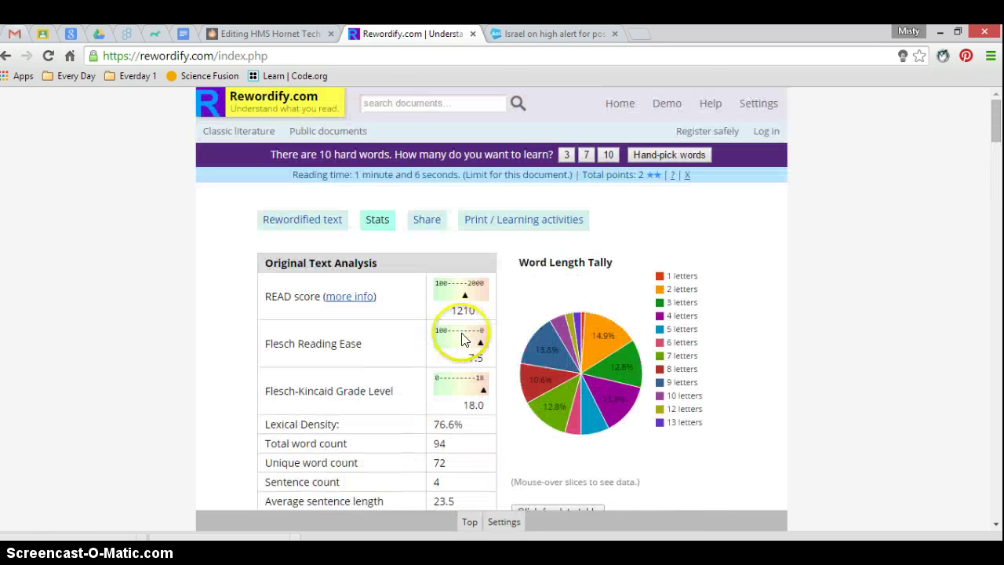
pyautogui.scroll(-2, 452, 315)
pyautogui.scroll(-3, 452, 314)
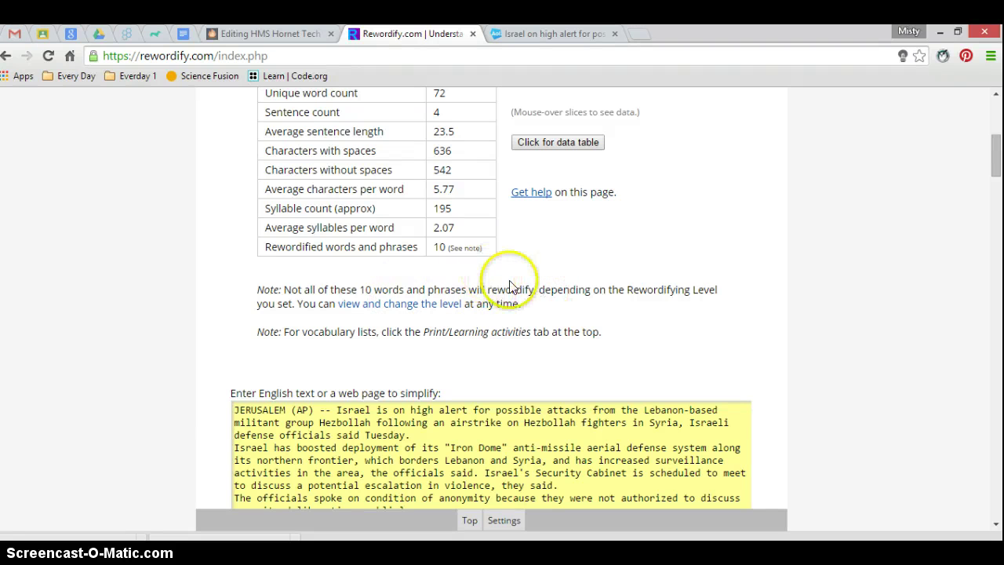
pyautogui.click(426, 314)
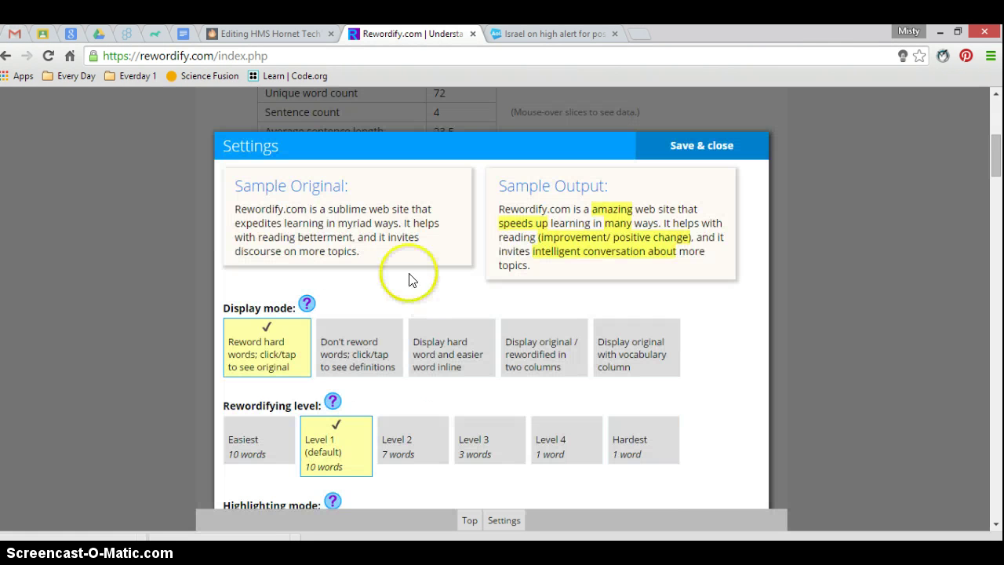
pyautogui.scroll(-1, 408, 278)
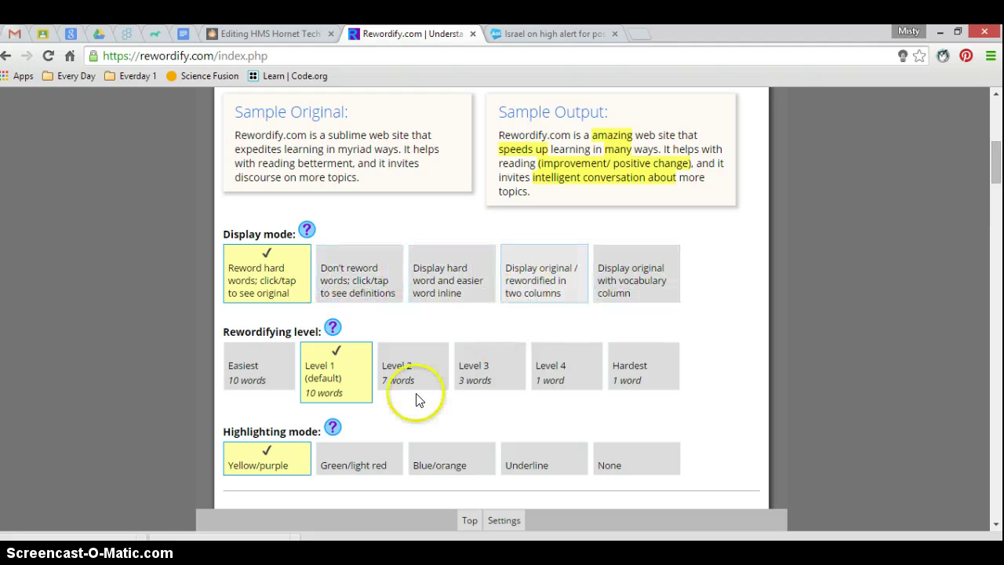
pyautogui.scroll(-1, 470, 408)
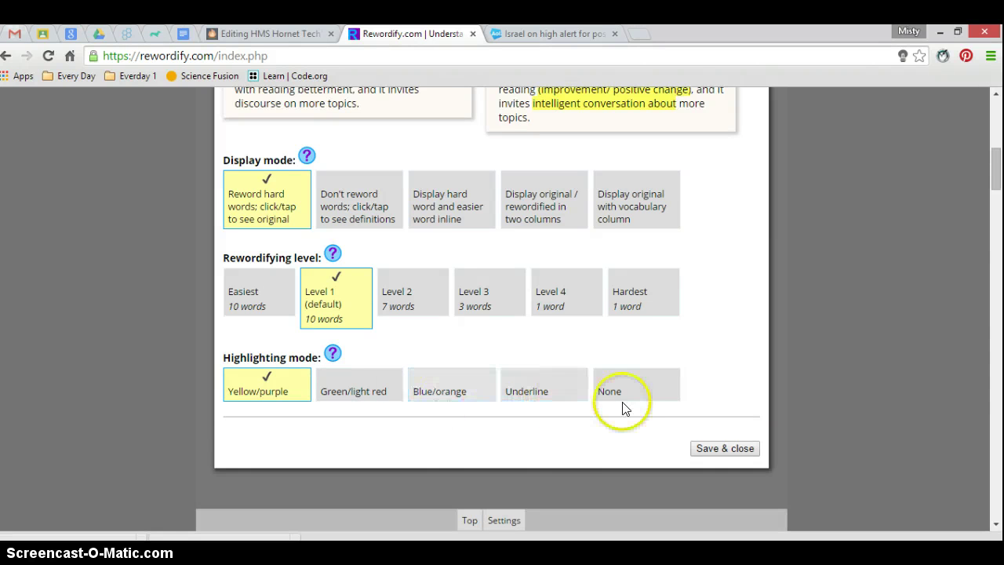
pyautogui.scroll(-3, 572, 384)
pyautogui.scroll(5, 570, 388)
pyautogui.scroll(2, 570, 388)
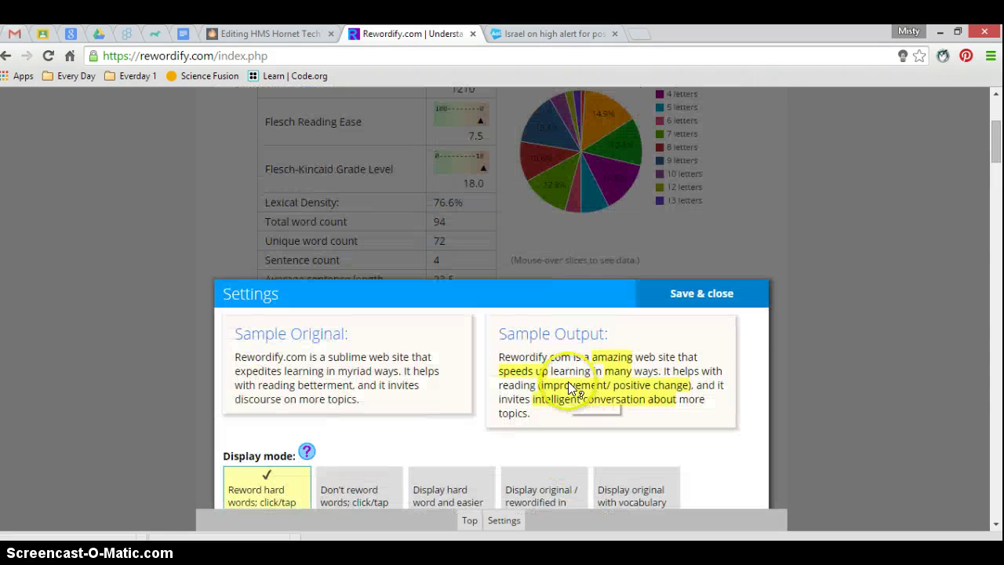
pyautogui.click(676, 304)
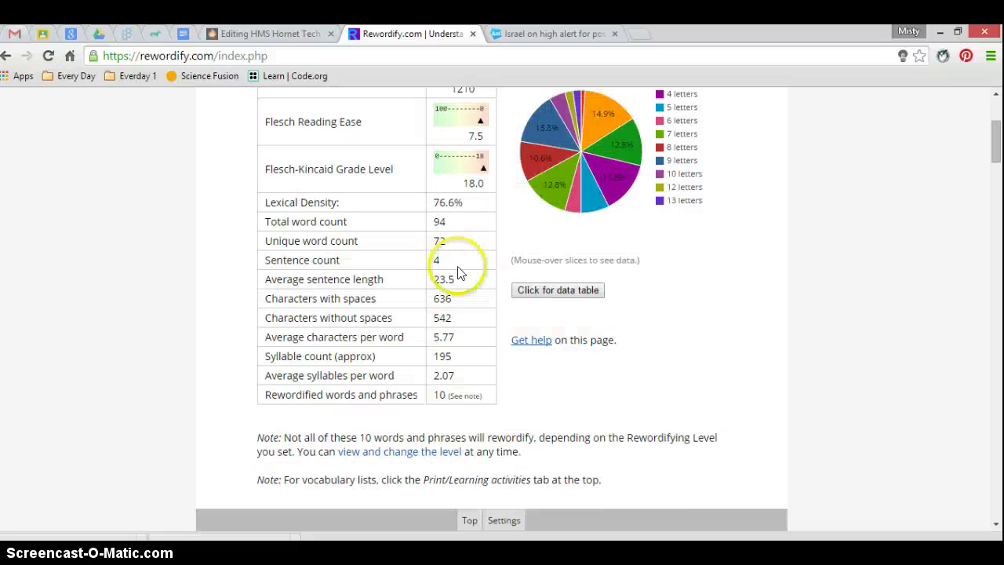
# Open the sharing page for the document and review the features a free account offers.
pyautogui.scroll(3, 509, 341)
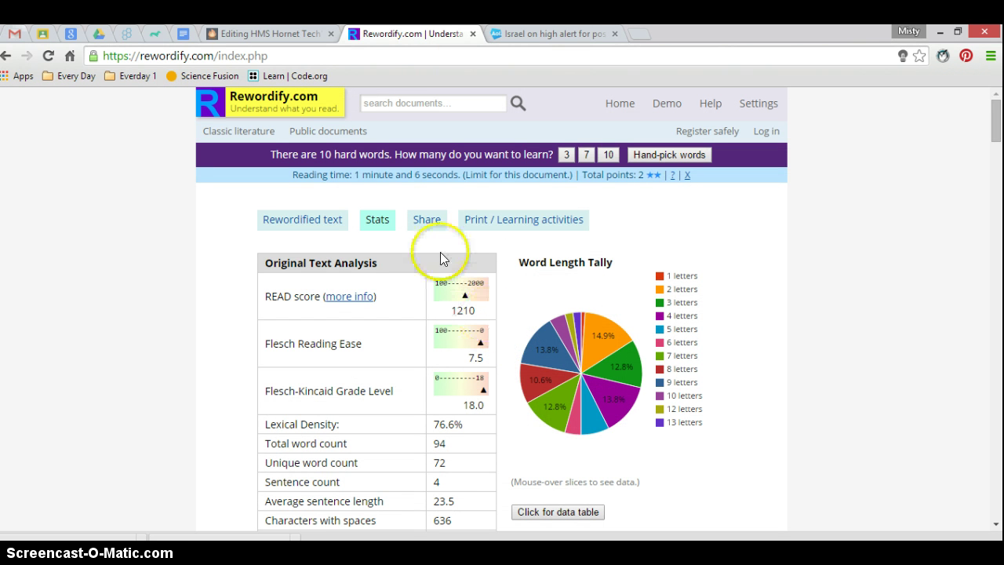
pyautogui.click(424, 223)
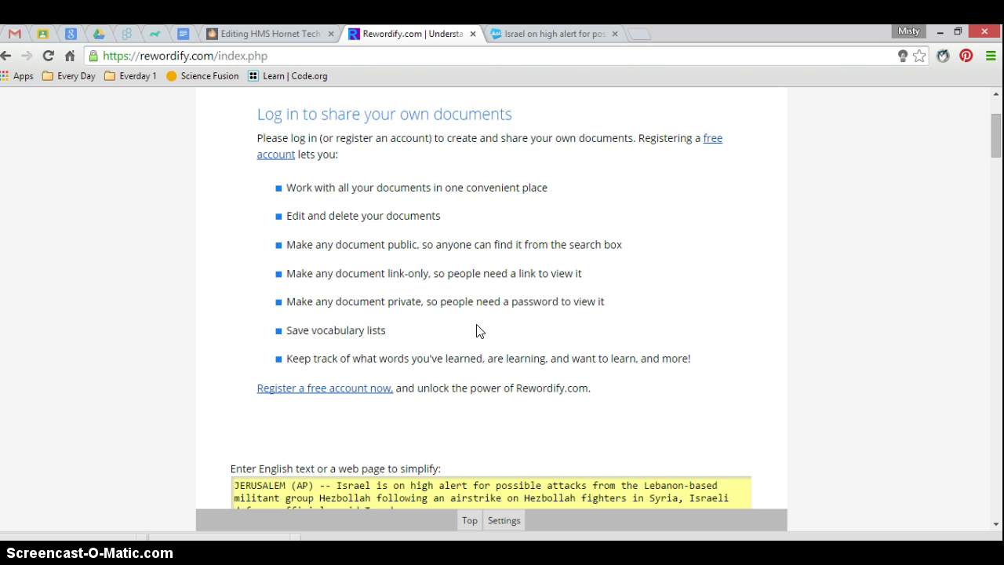
pyautogui.scroll(2, 479, 330)
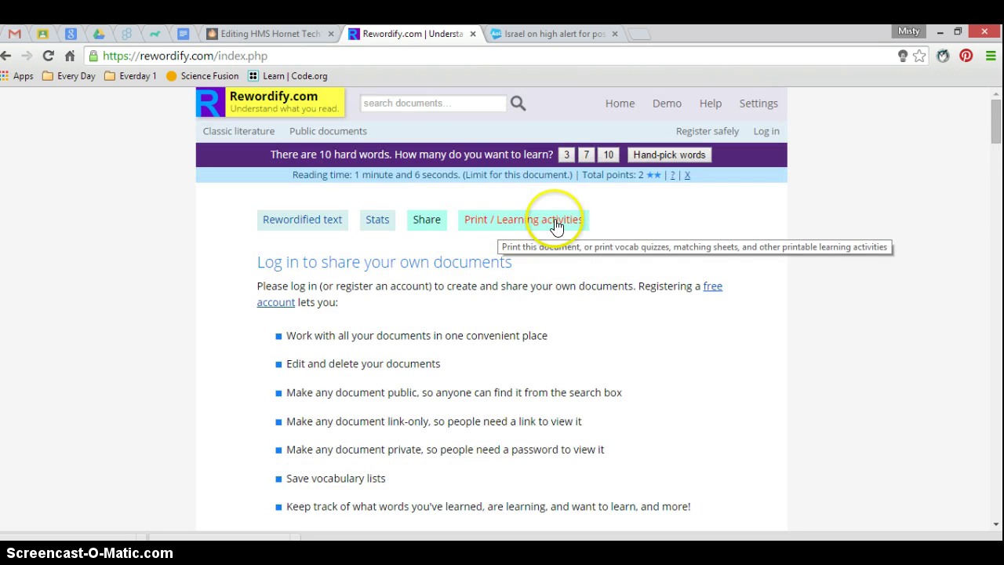
# Generate a printable vocabulary list with definitions from the learning activities, review its word table, and close the printout.
pyautogui.click(506, 223)
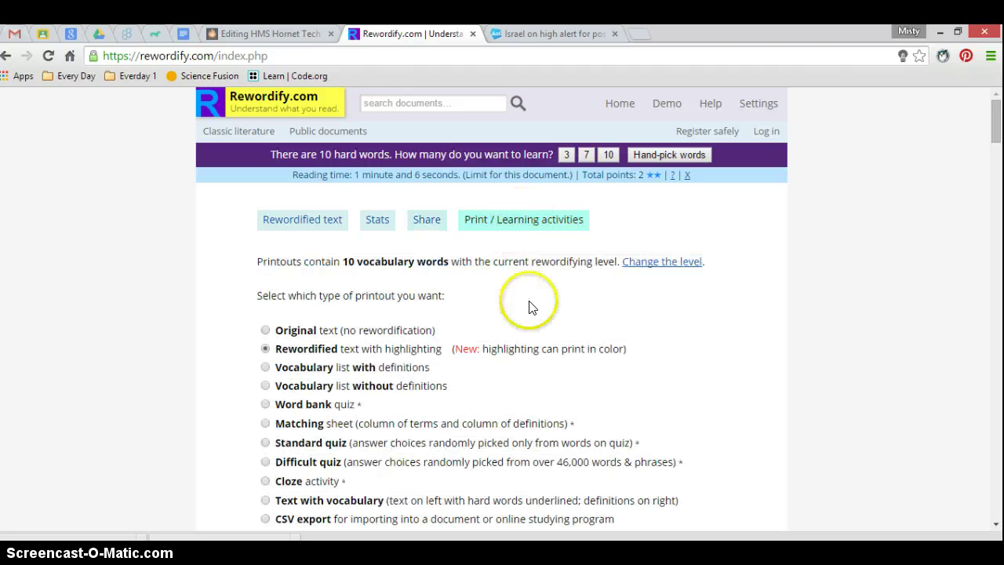
pyautogui.scroll(-1, 606, 335)
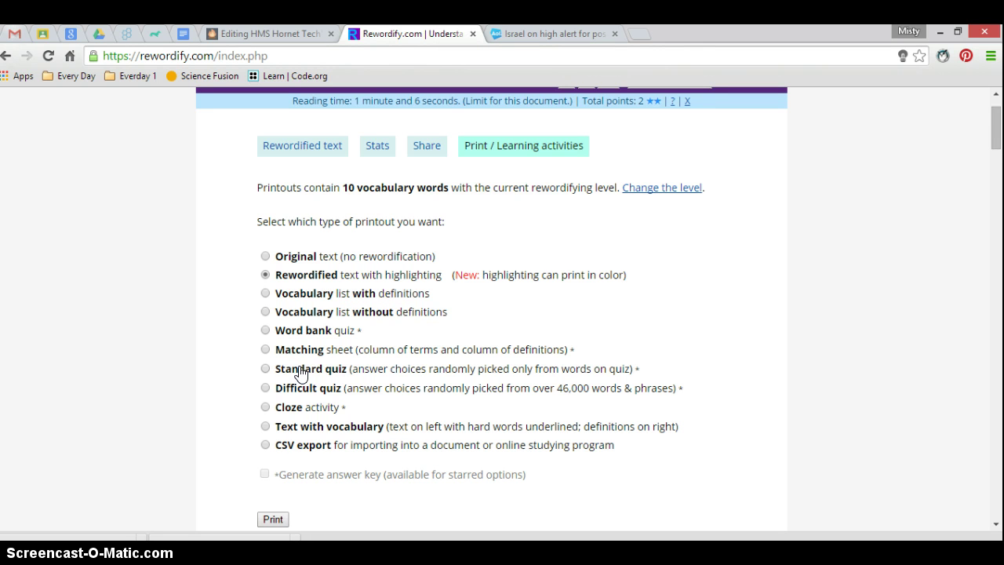
pyautogui.click(265, 293)
pyautogui.scroll(-2, 469, 352)
pyautogui.click(272, 371)
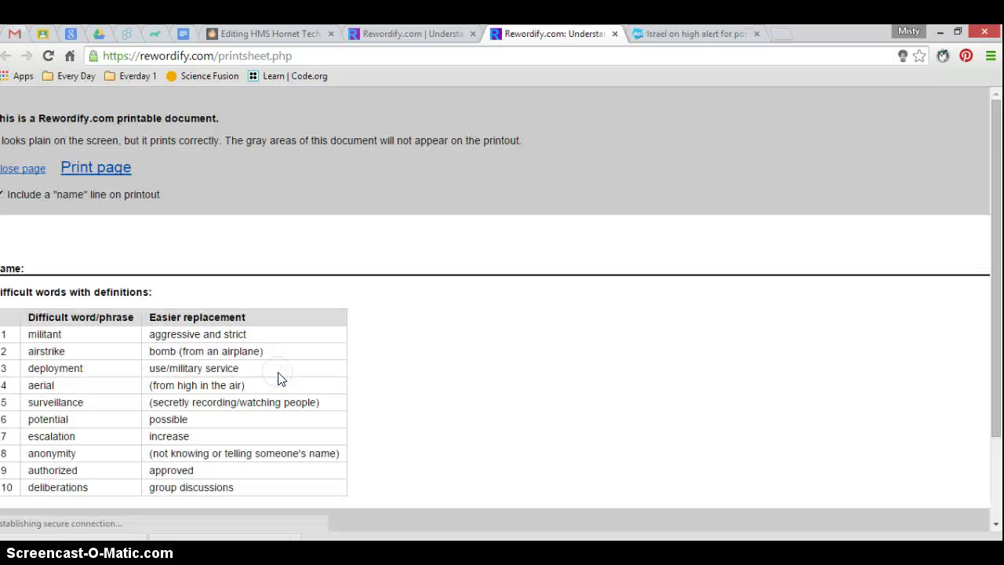
pyautogui.scroll(-1, 484, 348)
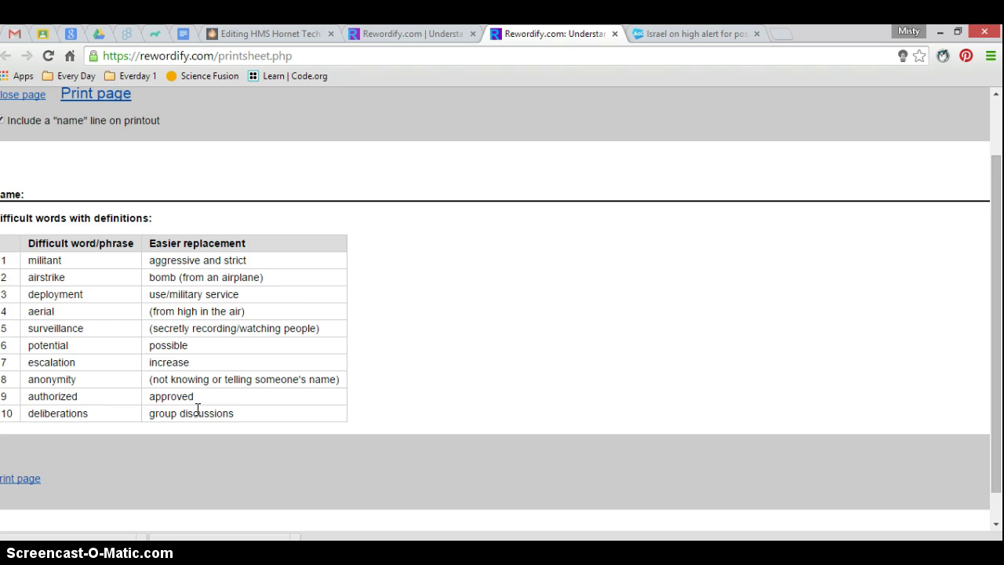
pyautogui.click(614, 34)
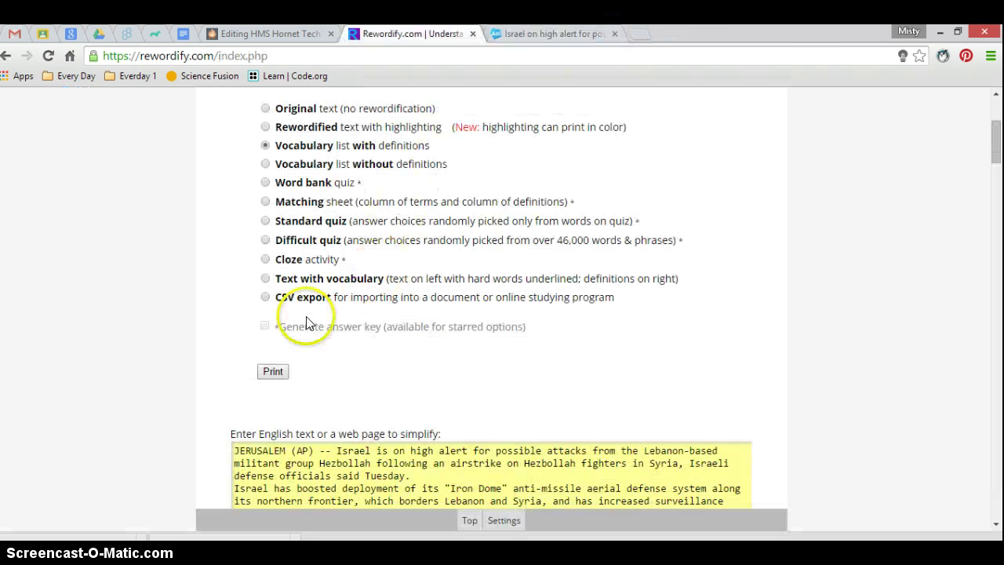
# Generate a printable Cloze activity, examine its word bank and fill-in-the-blank passage, and close the printout.
pyautogui.click(265, 258)
pyautogui.click(273, 371)
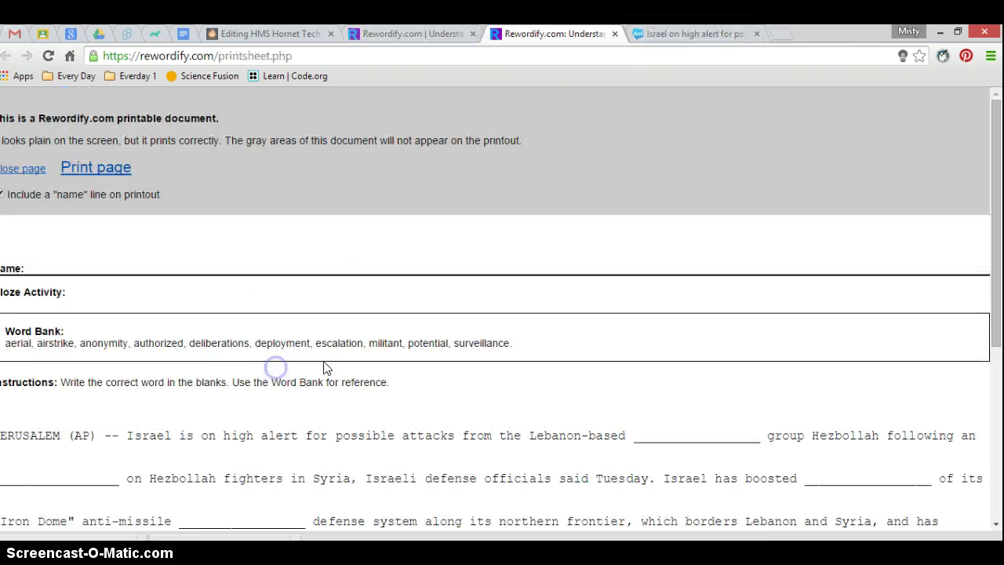
pyautogui.scroll(-2, 396, 356)
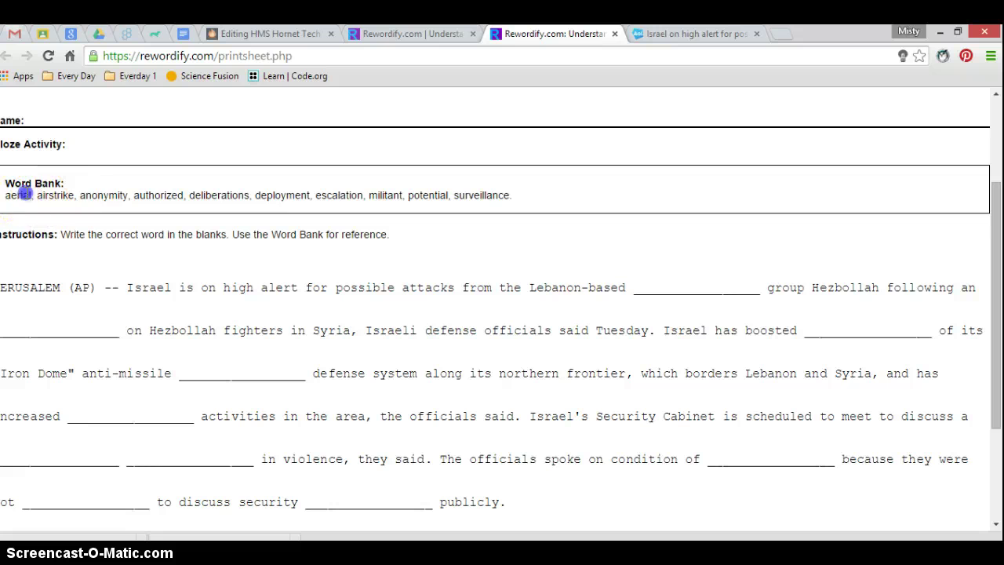
pyautogui.moveTo(10, 195); pyautogui.dragTo(457, 213)
pyautogui.click(522, 206)
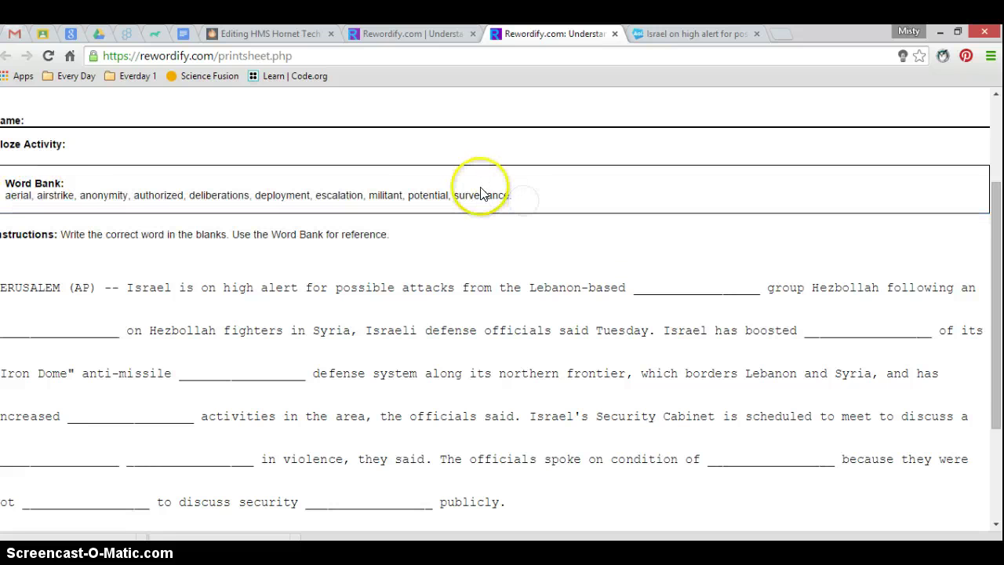
pyautogui.click(614, 34)
pyautogui.scroll(-3, 486, 323)
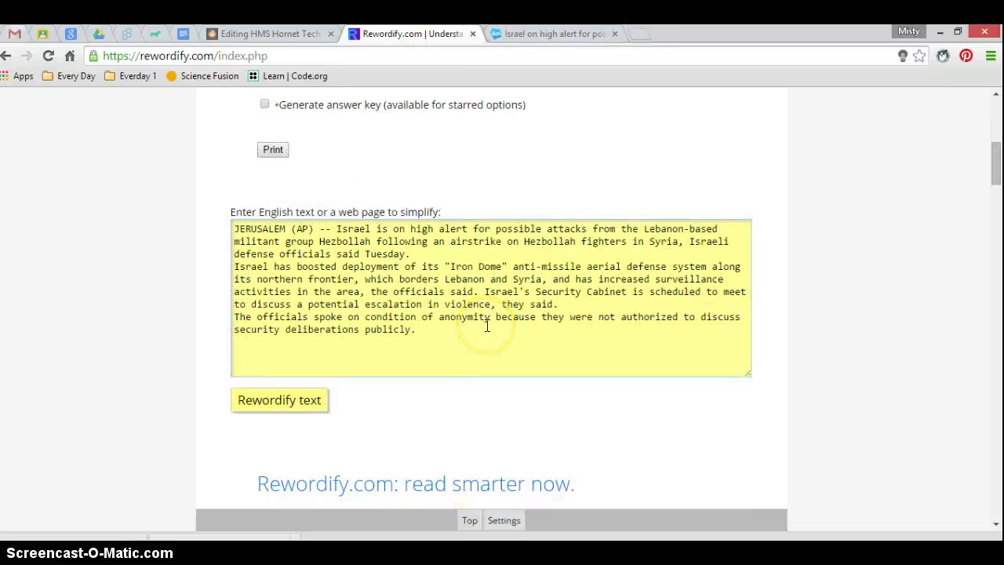
pyautogui.scroll(-4, 486, 326)
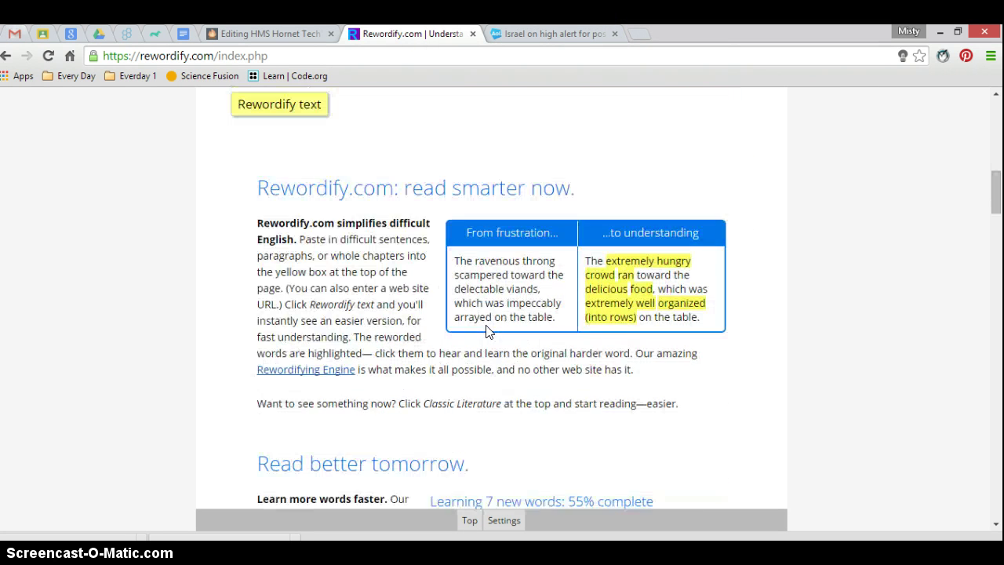
pyautogui.scroll(10, 486, 330)
pyautogui.click(532, 329)
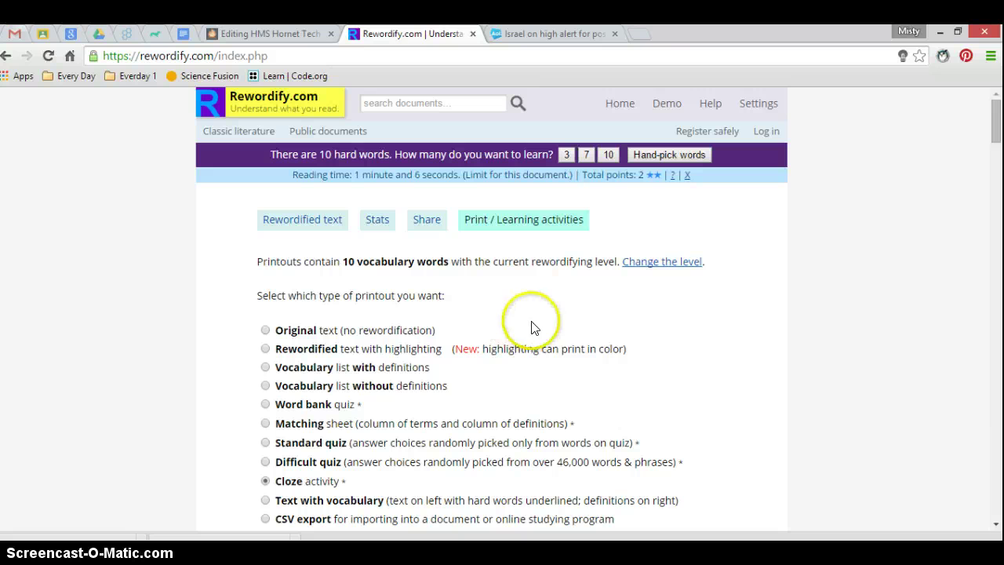